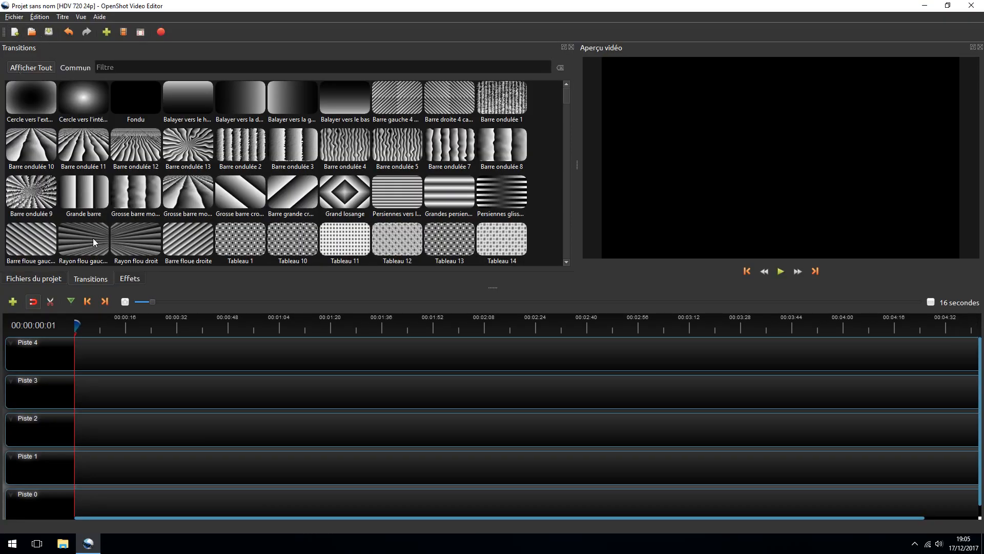
Import the videos "Chairlift - 11237" and "Keyboard - 10822" from the Vidéos folder into the project files
{"action": "left_click", "coordinate": [59, 279]}
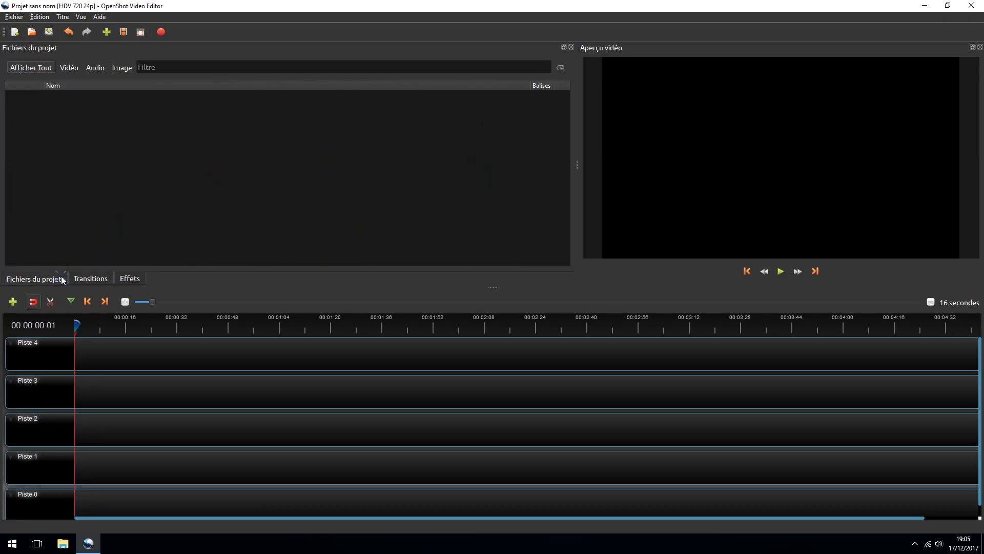
{"action": "left_click", "coordinate": [15, 17]}
{"action": "left_click", "coordinate": [46, 95]}
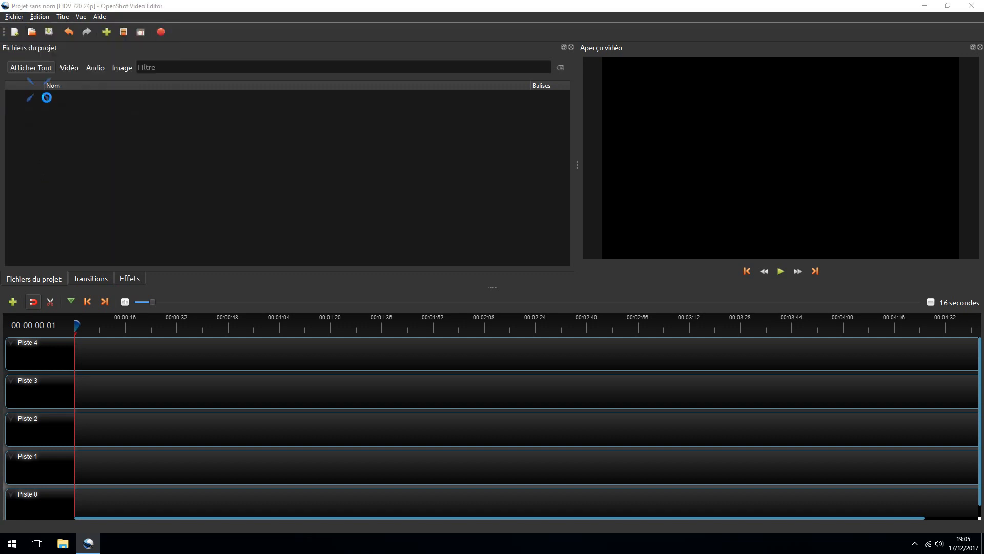
{"action": "left_click", "coordinate": [58, 195]}
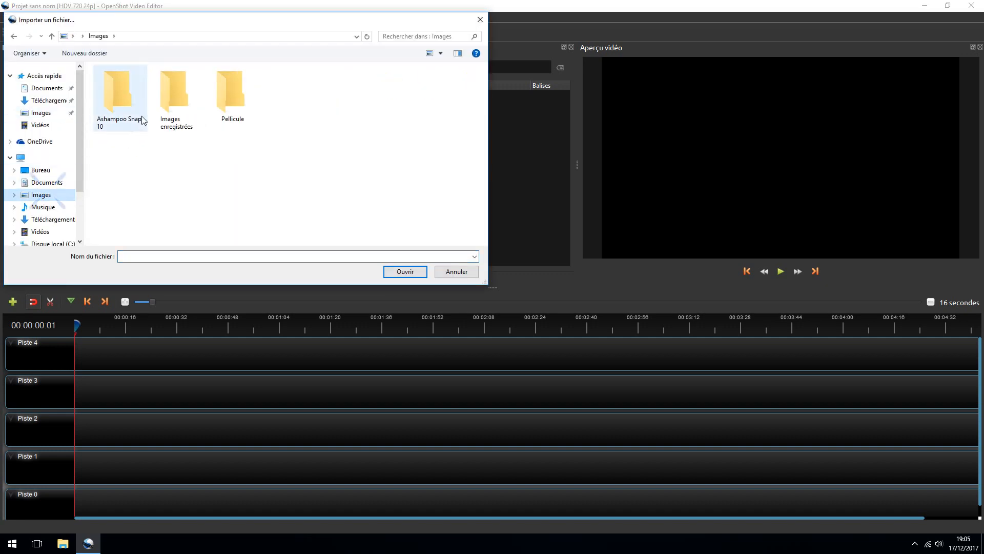
{"action": "left_click", "coordinate": [49, 207]}
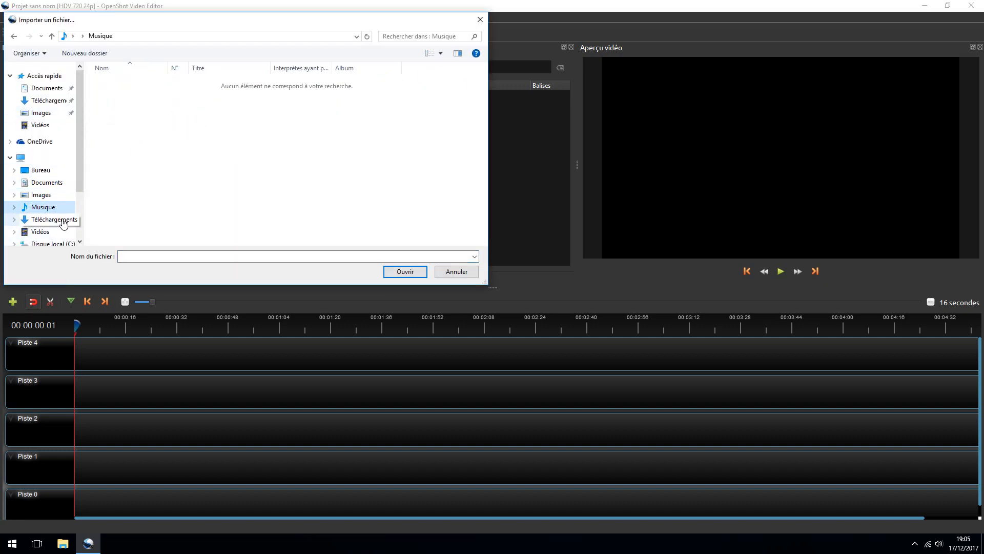
{"action": "left_click", "coordinate": [63, 222]}
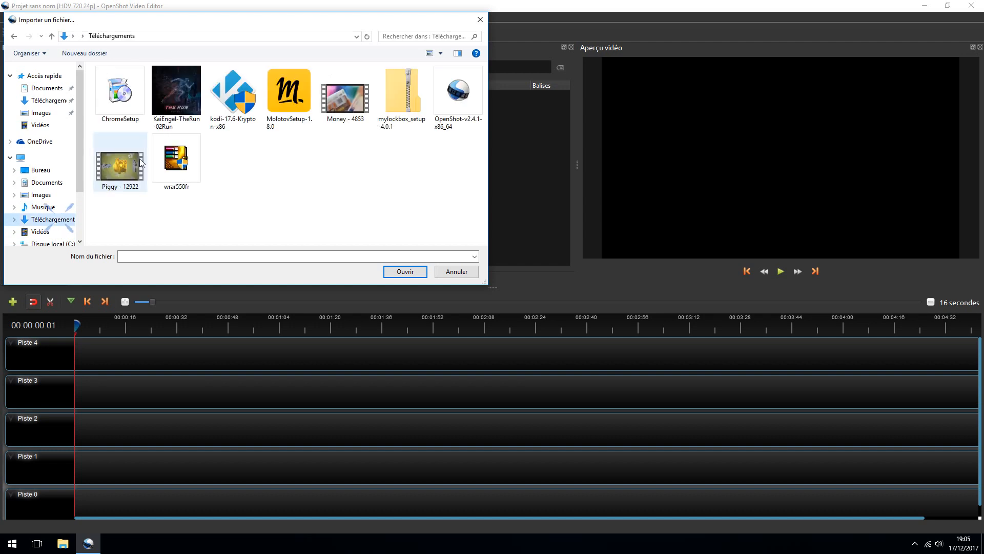
{"action": "left_click", "coordinate": [58, 230]}
{"action": "left_click", "coordinate": [274, 92]}
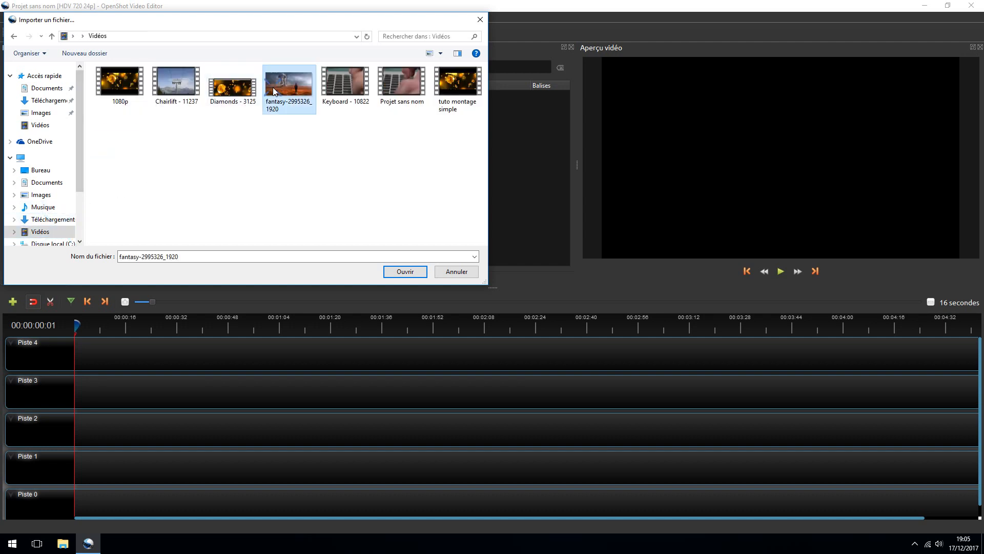
{"action": "left_click", "coordinate": [345, 82]}
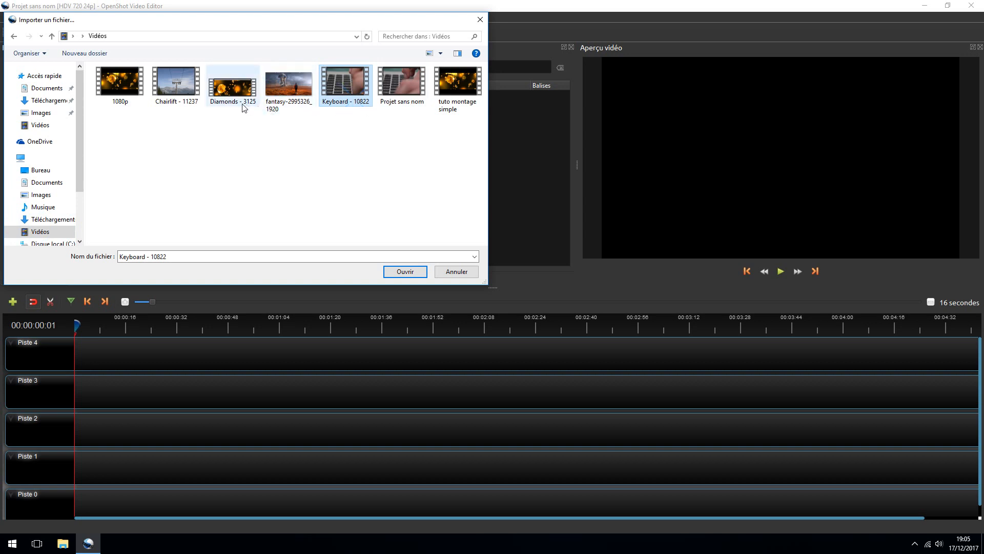
{"action": "left_click", "coordinate": [177, 87], "text": "ctrl"}
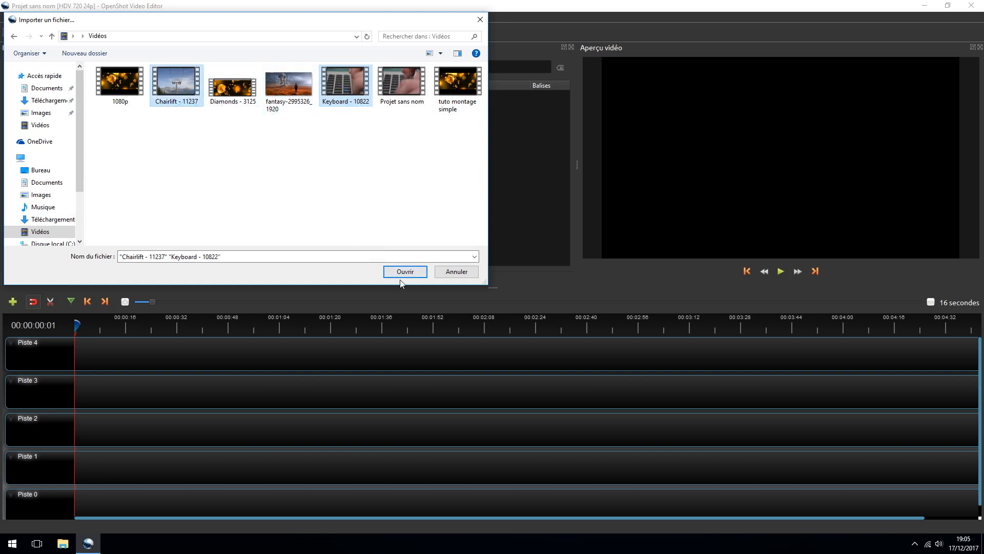
{"action": "left_click", "coordinate": [405, 272]}
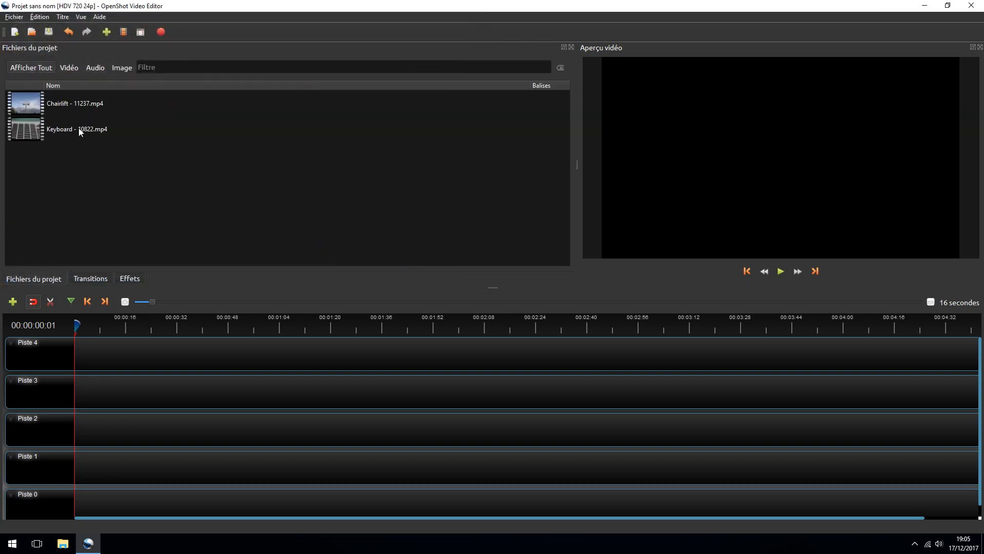
Place the keyboard clip and the chairlift clip back to back from the start of Piste 4, each trimmed to about 4 seconds
{"action": "left_click_drag", "start_coordinate": [78, 128], "coordinate": [79, 361]}
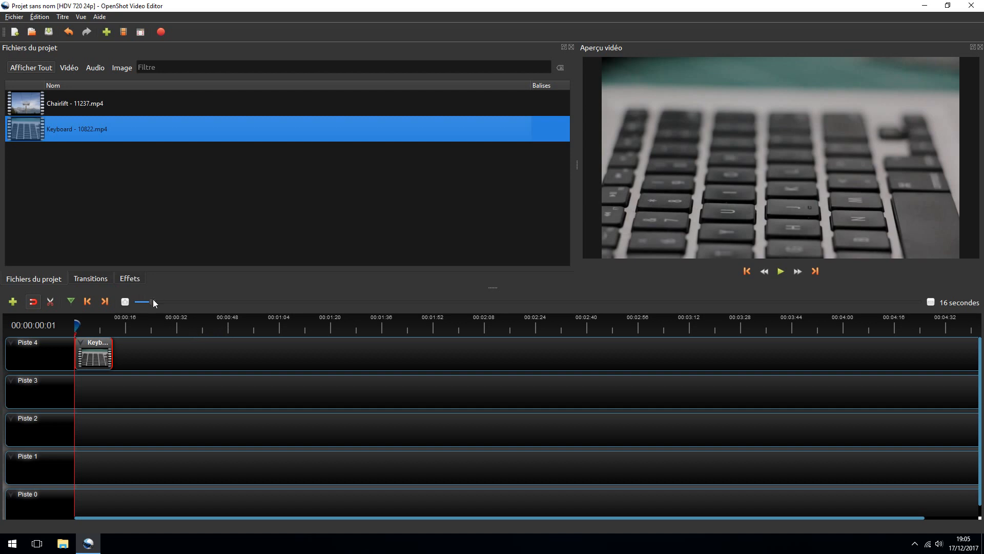
{"action": "left_click_drag", "start_coordinate": [153, 300], "coordinate": [137, 303]}
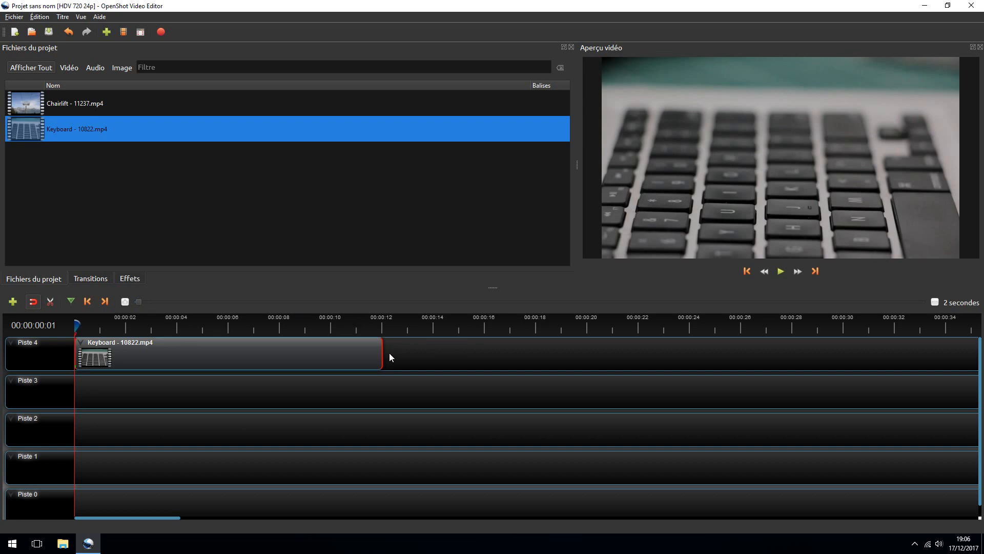
{"action": "left_click_drag", "start_coordinate": [382, 357], "coordinate": [189, 358]}
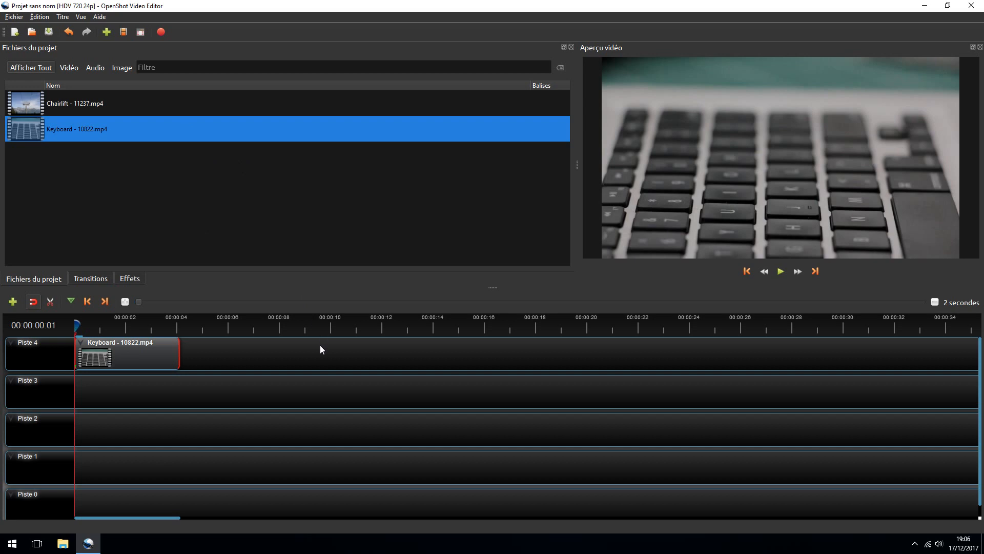
{"action": "left_click_drag", "start_coordinate": [102, 109], "coordinate": [195, 355]}
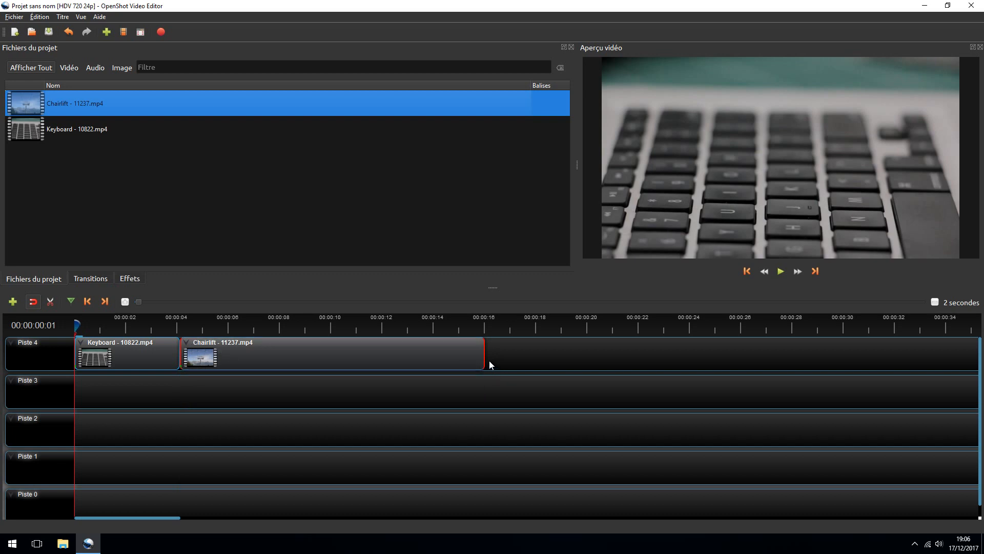
{"action": "left_click_drag", "start_coordinate": [484, 361], "coordinate": [288, 369]}
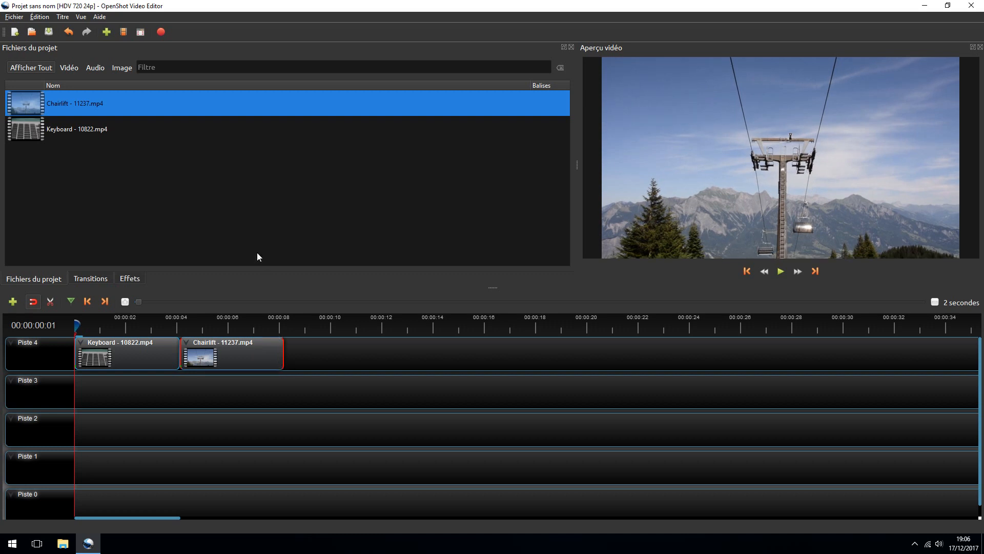
Add a reversed Tableau 13 transition, shortened to just under one second, at the start of Piste 3
{"action": "left_click", "coordinate": [86, 278]}
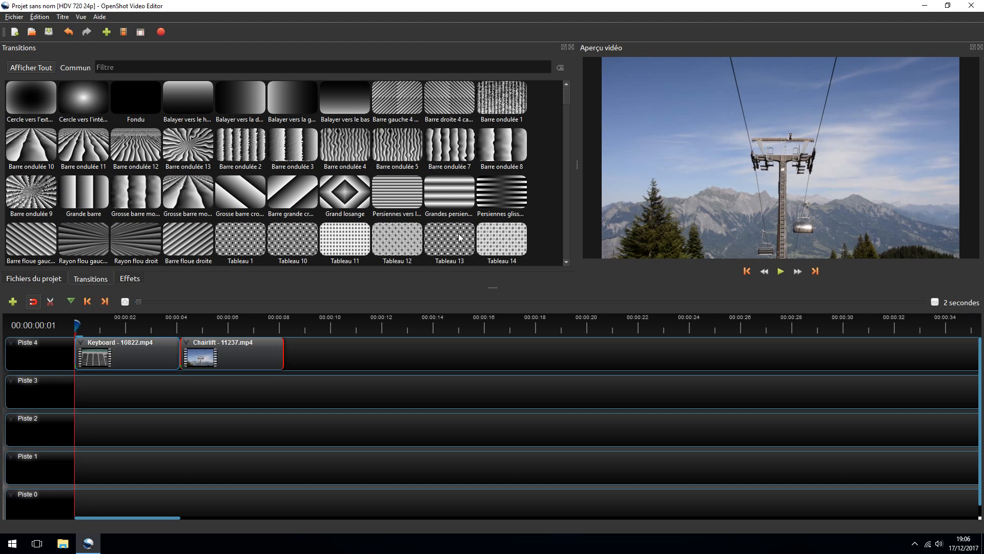
{"action": "left_click_drag", "start_coordinate": [460, 237], "coordinate": [85, 404]}
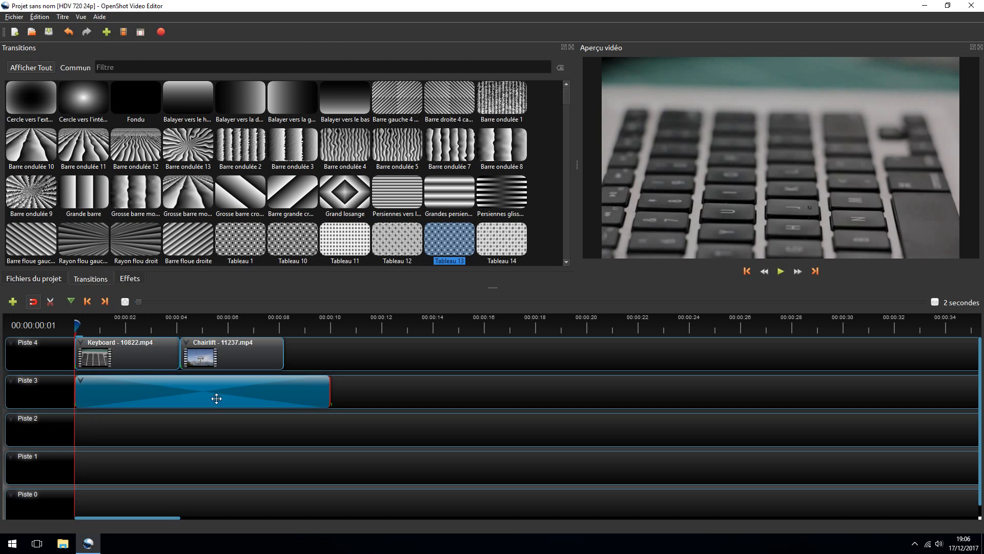
{"action": "left_click_drag", "start_coordinate": [334, 389], "coordinate": [100, 392]}
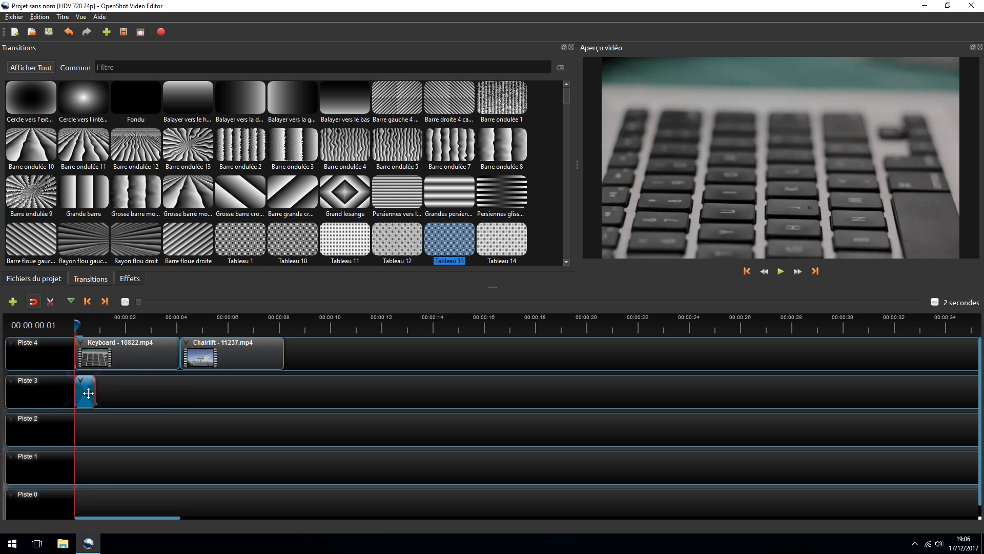
{"action": "right_click", "coordinate": [83, 389]}
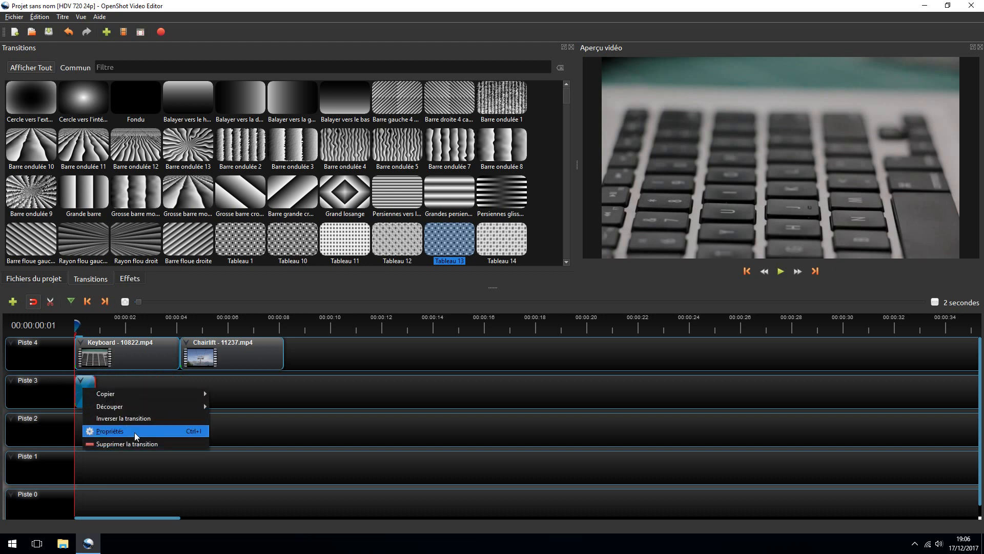
{"action": "left_click", "coordinate": [150, 416]}
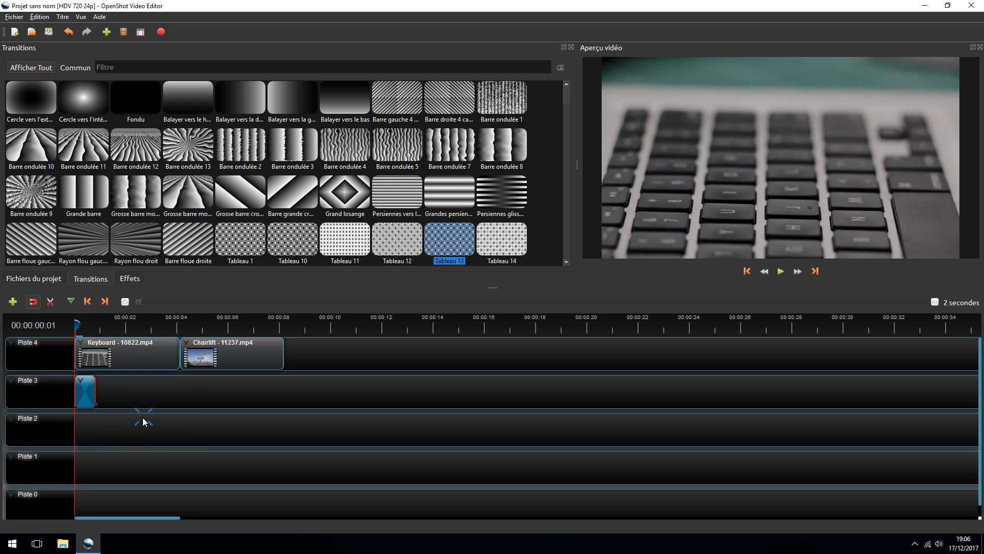
Duplicate the transition on Piste 3, put the copy directly after the original and reverse the copy
{"action": "right_click", "coordinate": [84, 397]}
{"action": "mouse_move", "coordinate": [182, 413]}
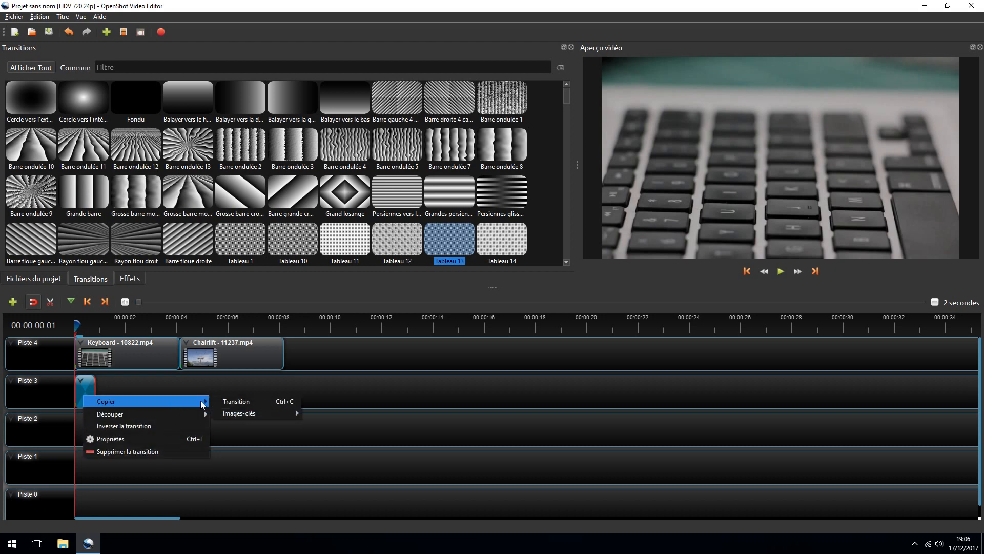
{"action": "left_click", "coordinate": [213, 405]}
{"action": "right_click", "coordinate": [155, 392]}
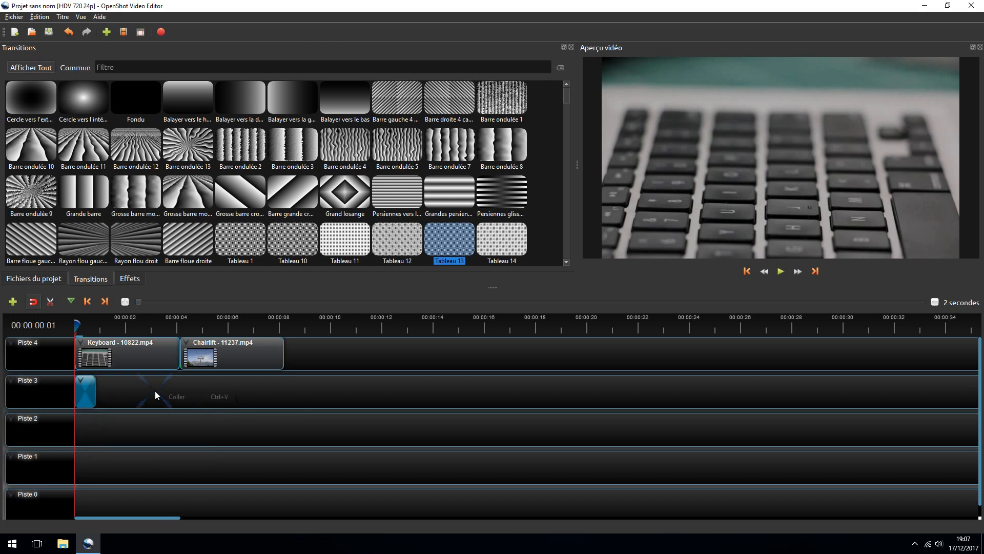
{"action": "left_click", "coordinate": [180, 397]}
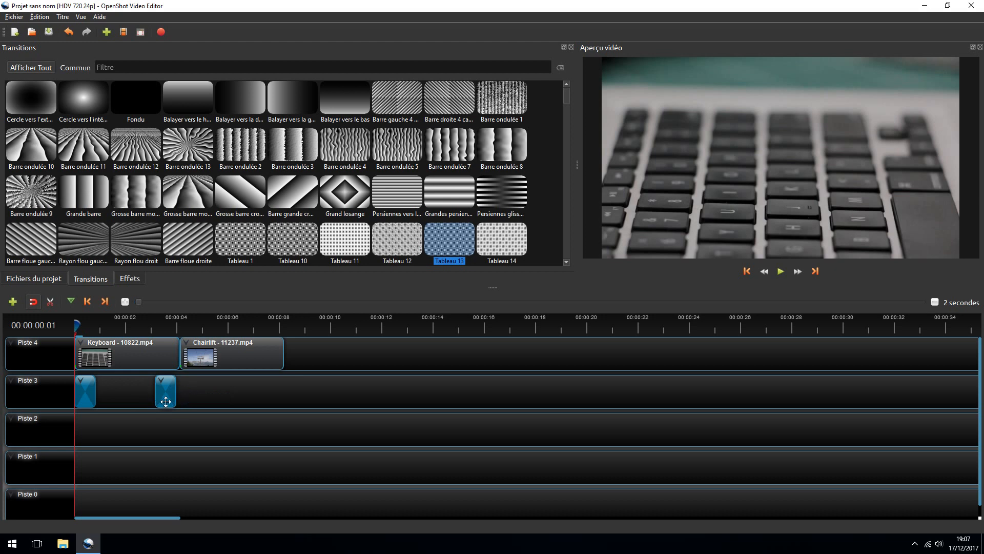
{"action": "left_click_drag", "start_coordinate": [164, 397], "coordinate": [112, 404]}
{"action": "right_click", "coordinate": [114, 399]}
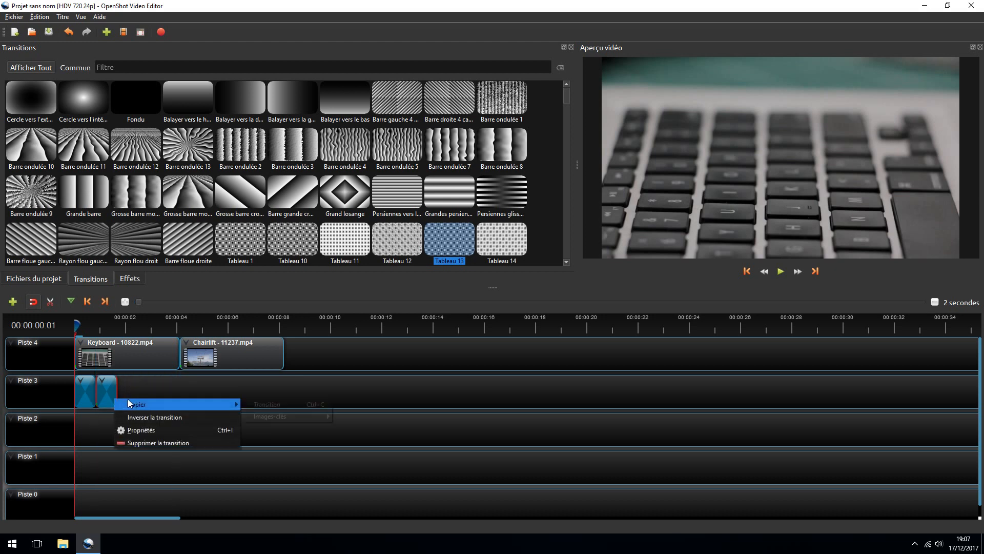
{"action": "left_click", "coordinate": [141, 419]}
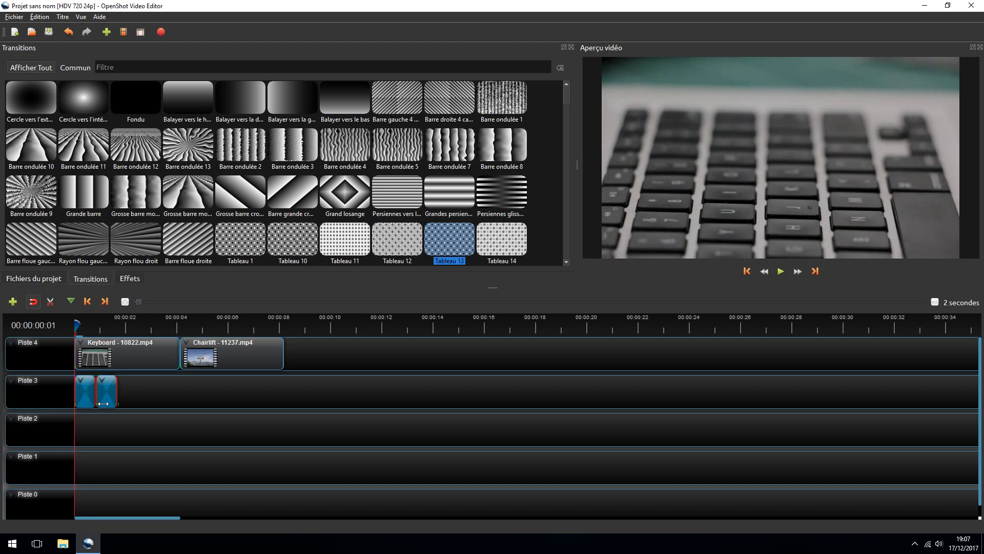
Move both transitions onto Piste 4, one on each side of the cut between the clips, and play the result
{"action": "left_click_drag", "start_coordinate": [107, 404], "coordinate": [191, 367]}
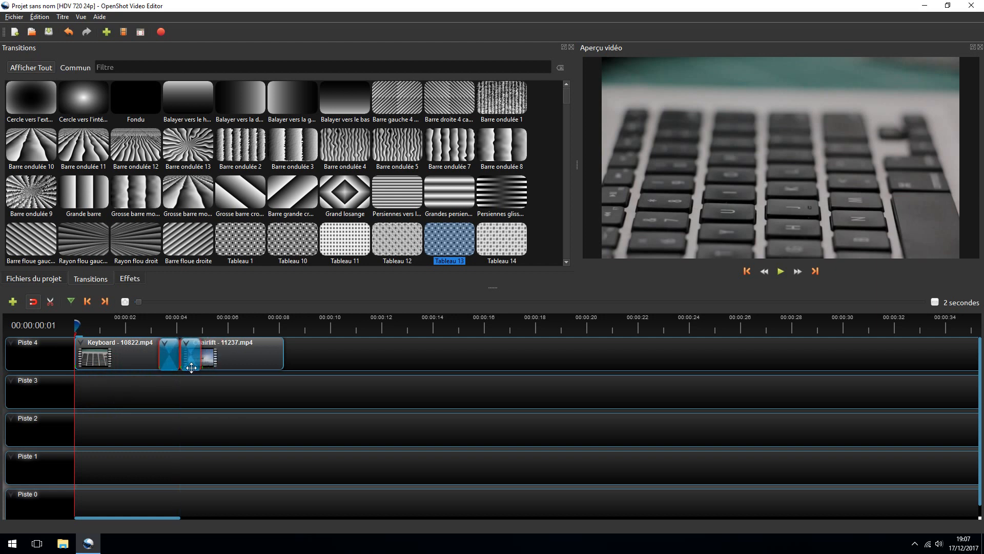
{"action": "left_click", "coordinate": [149, 363]}
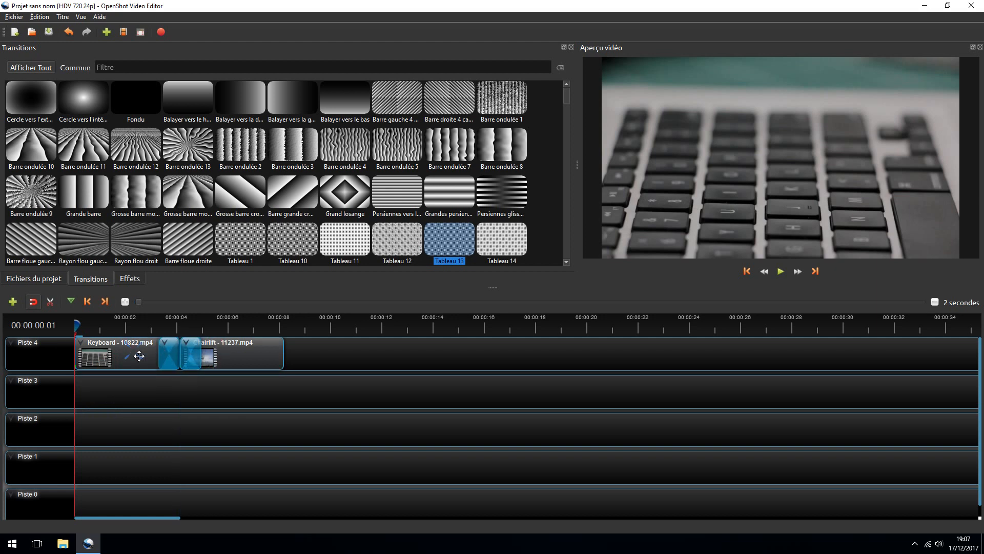
{"action": "left_click", "coordinate": [780, 271]}
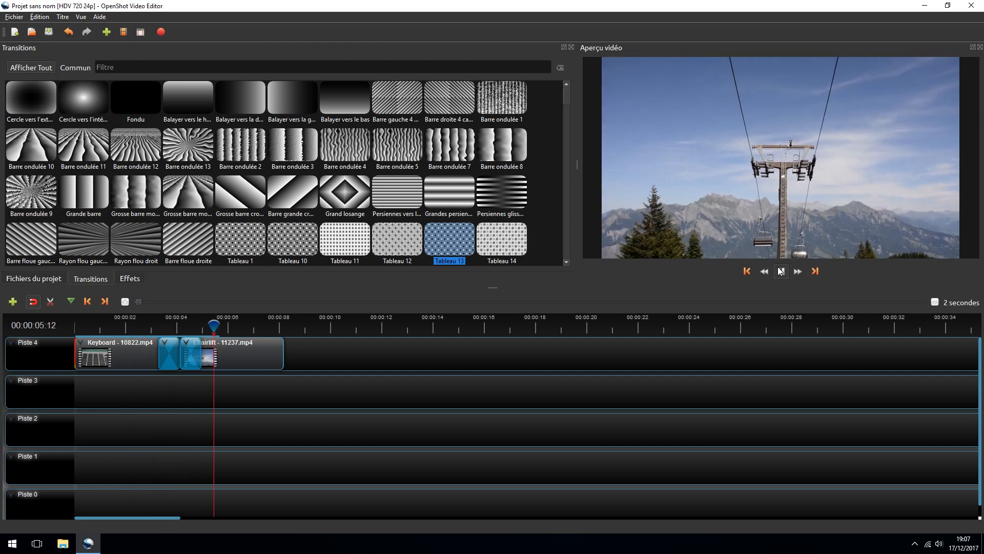
{"action": "left_click", "coordinate": [780, 271]}
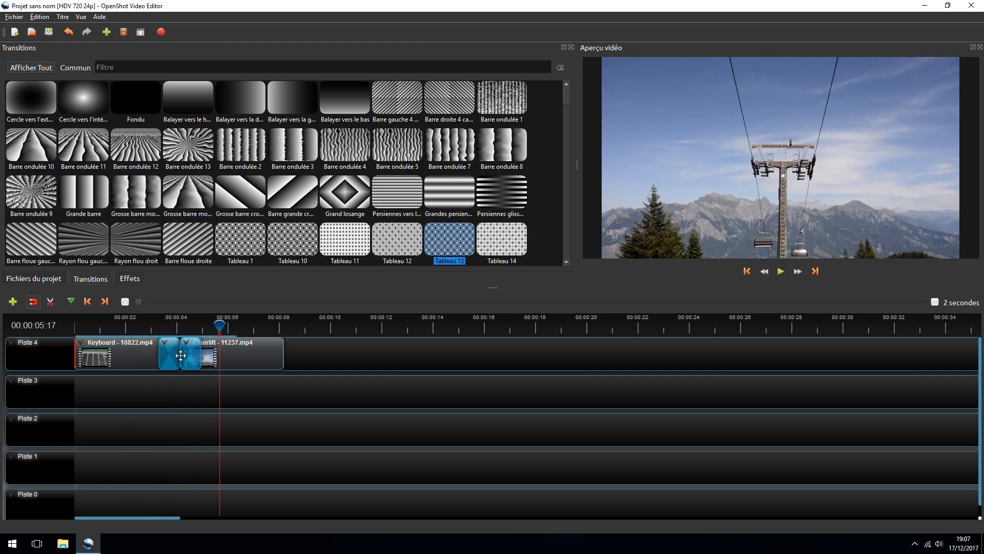
Try out a single transition straddling the cut between the two clips in playback, and undo that arrangement
{"action": "left_click_drag", "start_coordinate": [180, 355], "coordinate": [185, 357]}
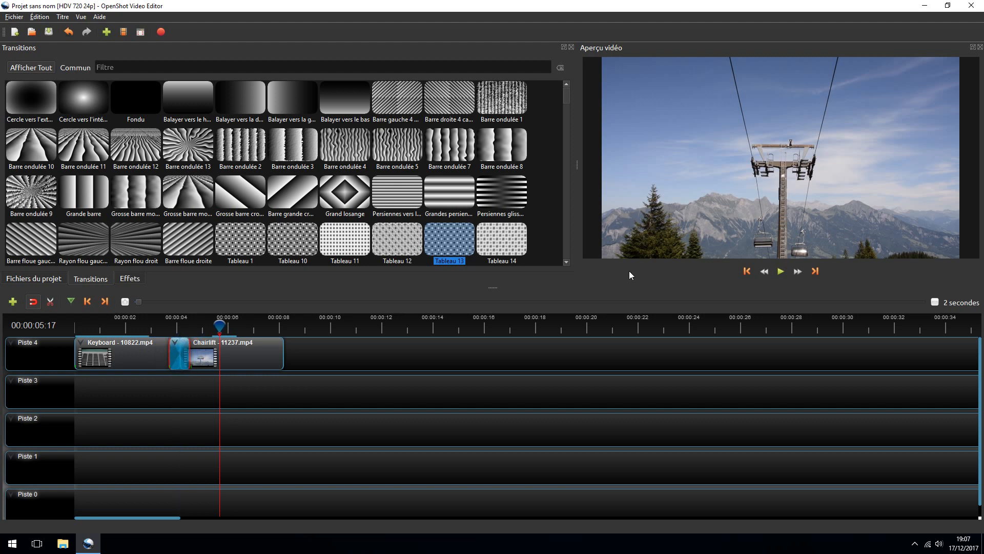
{"action": "left_click", "coordinate": [777, 275]}
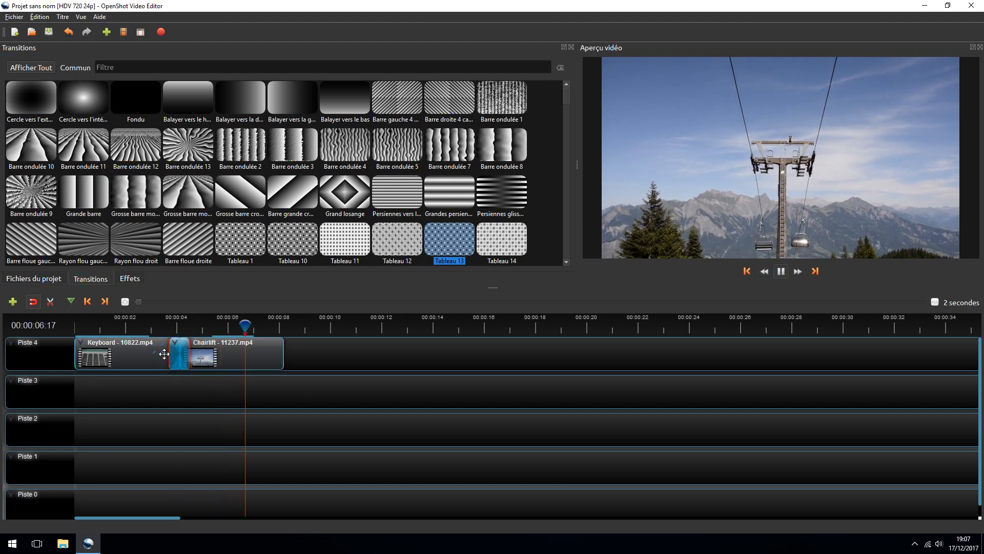
{"action": "left_click", "coordinate": [134, 326]}
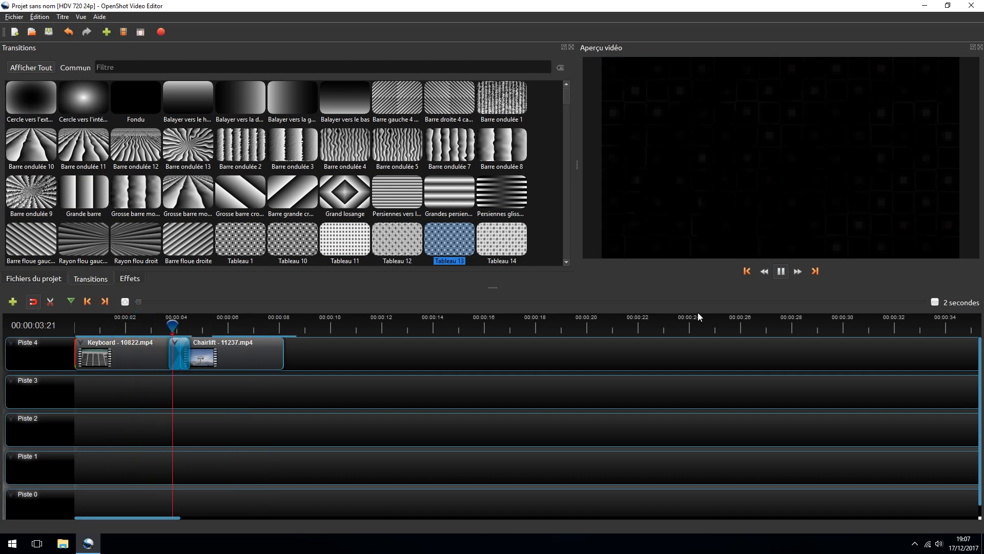
{"action": "left_click", "coordinate": [780, 271]}
{"action": "key", "text": "ctrl+z"}
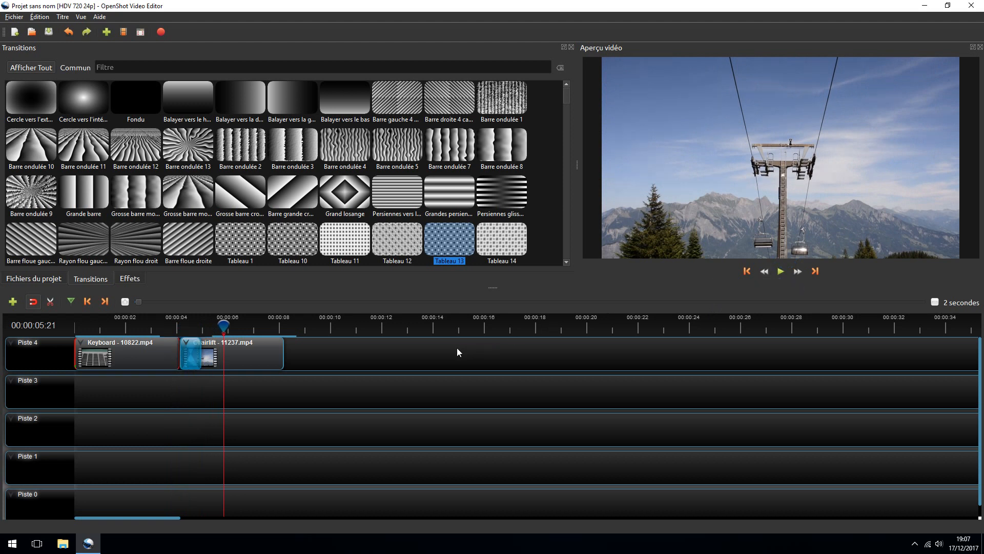
{"action": "key", "text": "ctrl+z"}
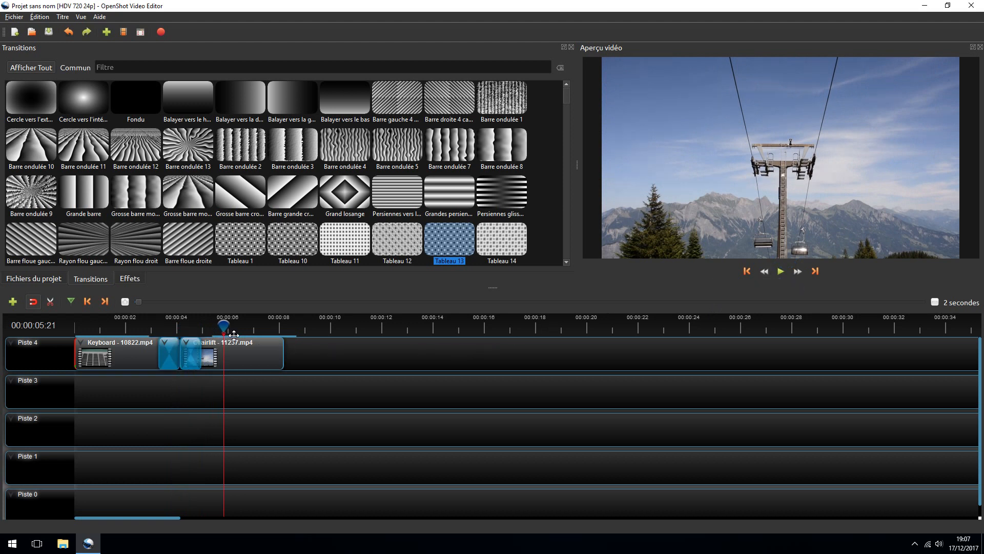
Play the cut with both transitions again, starting from about 00:00:03:19
{"action": "left_click_drag", "start_coordinate": [233, 334], "coordinate": [171, 332]}
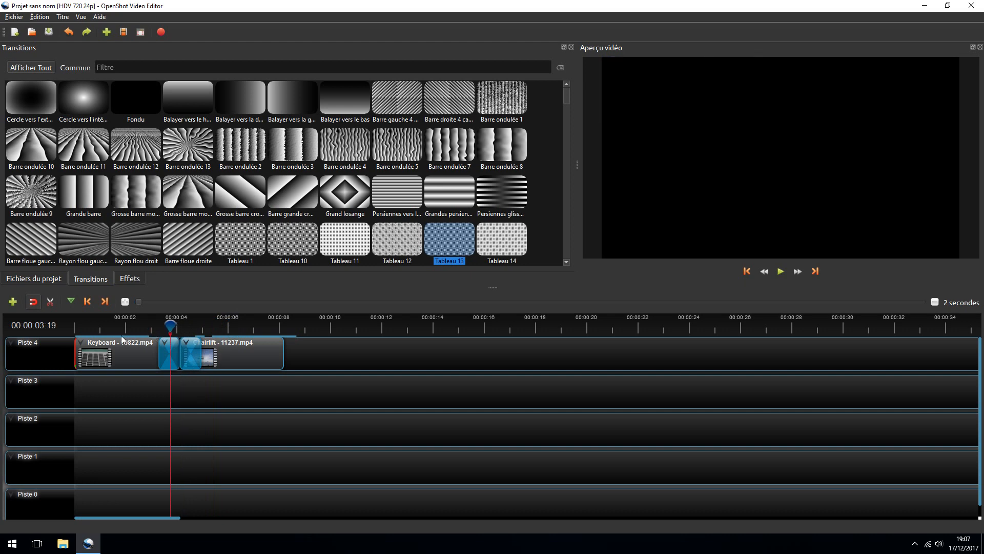
{"action": "left_click", "coordinate": [780, 270]}
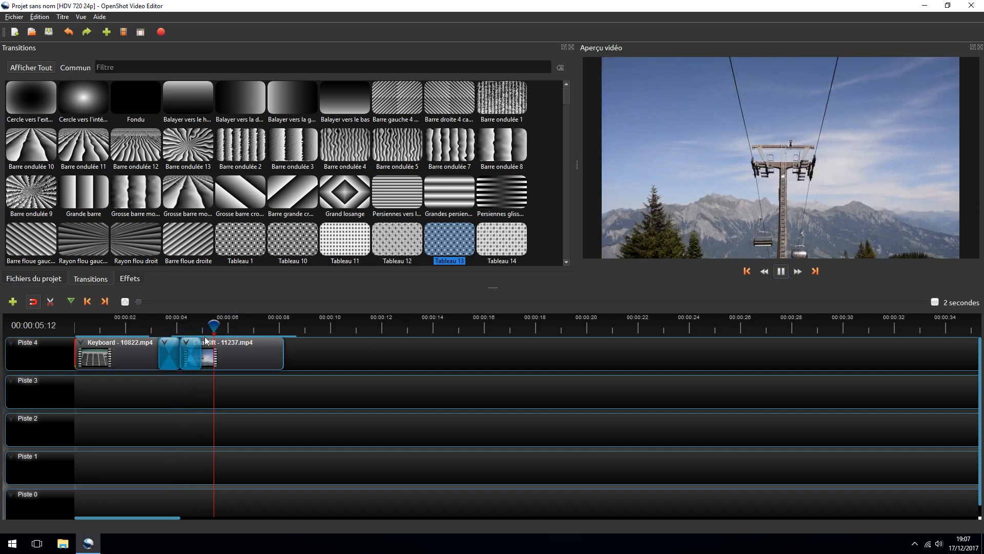
Replay the cut from about 00:00:02:12 and enlarge the timeline scale to 1 second
{"action": "left_click", "coordinate": [137, 321]}
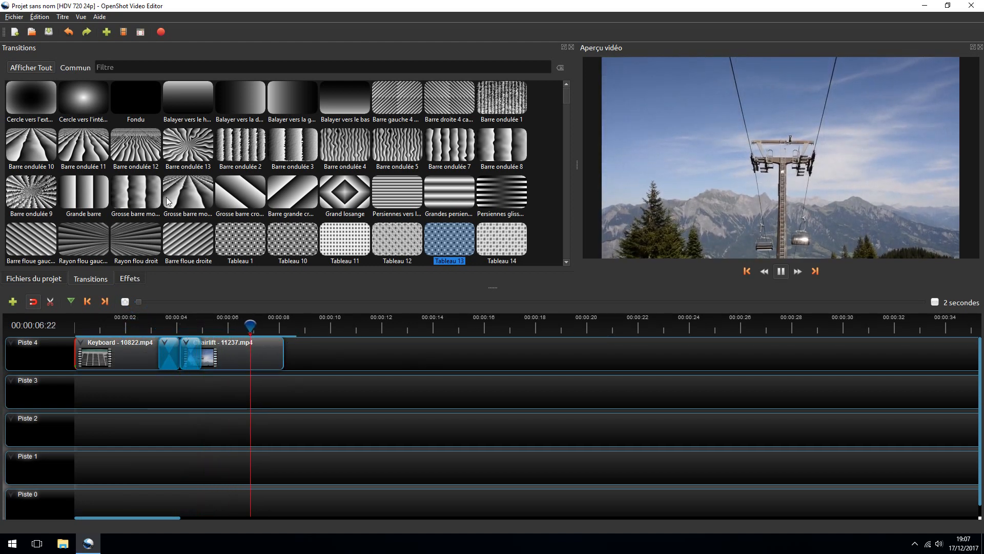
{"action": "left_click", "coordinate": [122, 302]}
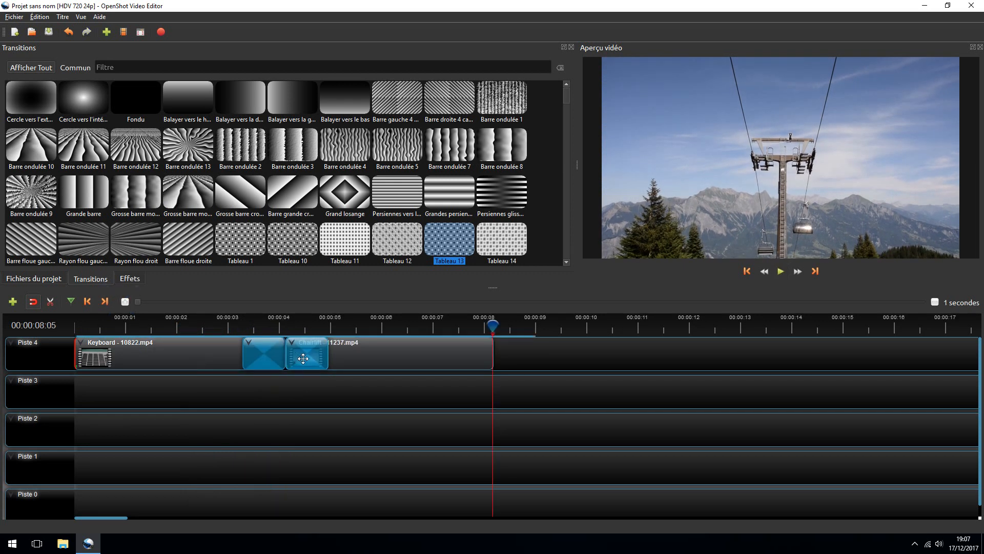
Try other positions for the second transition and the Chairlift clip around the cut on Piste 4
{"action": "left_click_drag", "start_coordinate": [305, 355], "coordinate": [341, 354]}
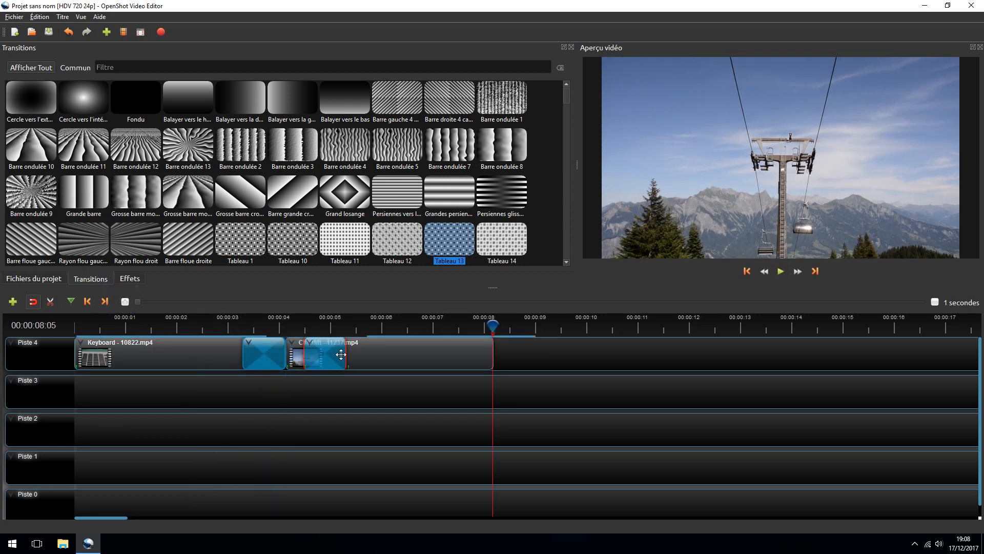
{"action": "left_click", "coordinate": [367, 363]}
{"action": "left_click", "coordinate": [245, 357]}
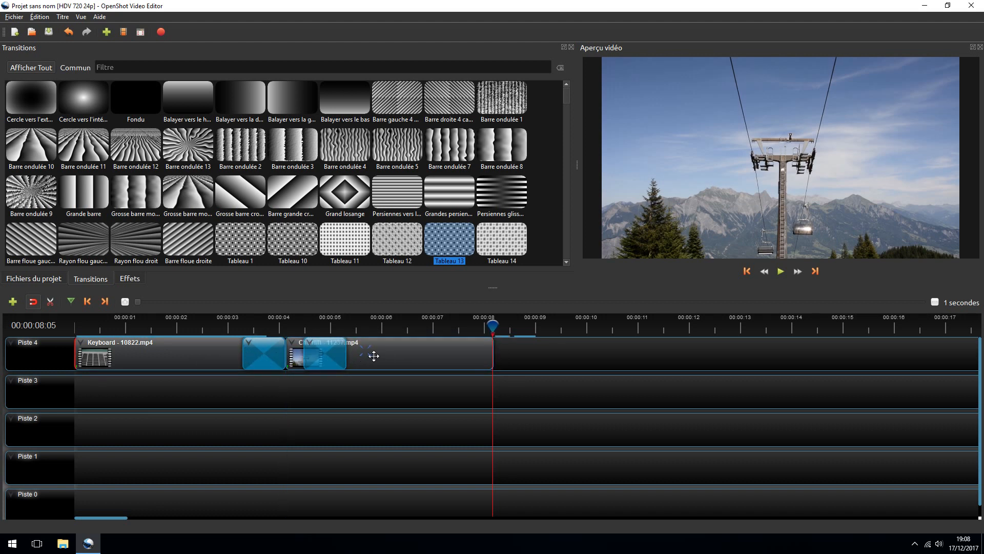
{"action": "left_click_drag", "start_coordinate": [369, 357], "coordinate": [270, 362]}
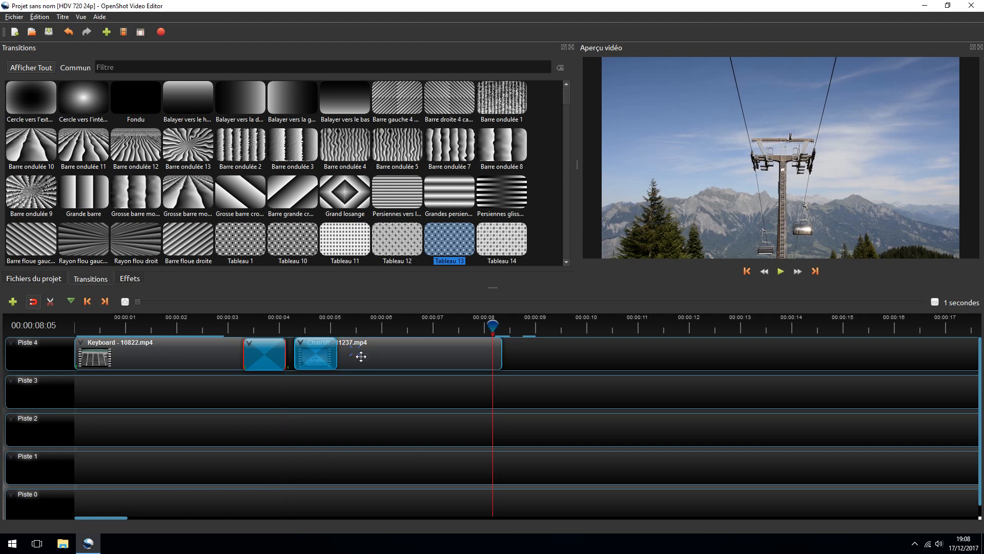
Move the Chairlift clip aside, place both transitions back to back meeting at about 4.3 seconds, and bring the clip back under the second one
{"action": "left_click_drag", "start_coordinate": [360, 354], "coordinate": [440, 359]}
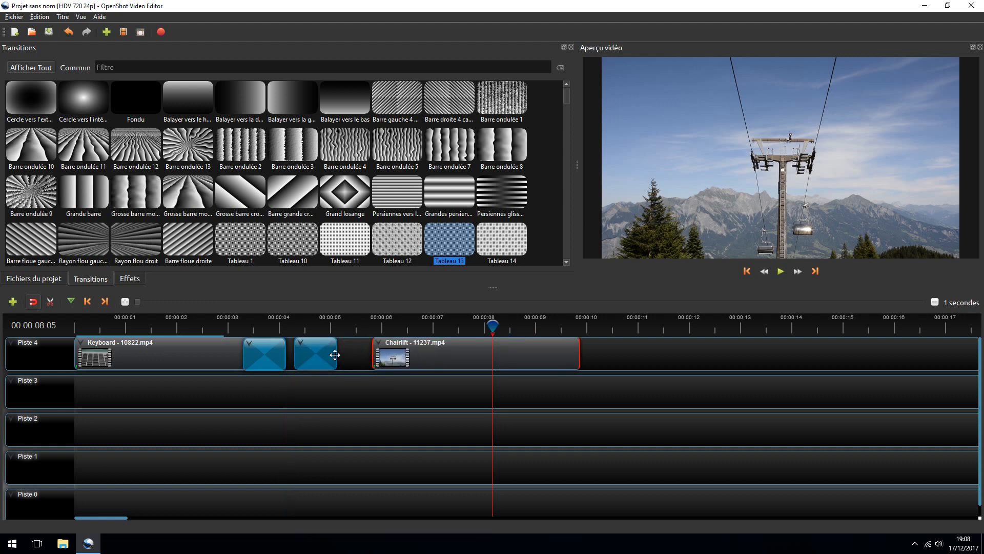
{"action": "left_click_drag", "start_coordinate": [332, 354], "coordinate": [358, 353]}
{"action": "left_click_drag", "start_coordinate": [272, 354], "coordinate": [320, 361]}
{"action": "left_click_drag", "start_coordinate": [416, 358], "coordinate": [363, 363]}
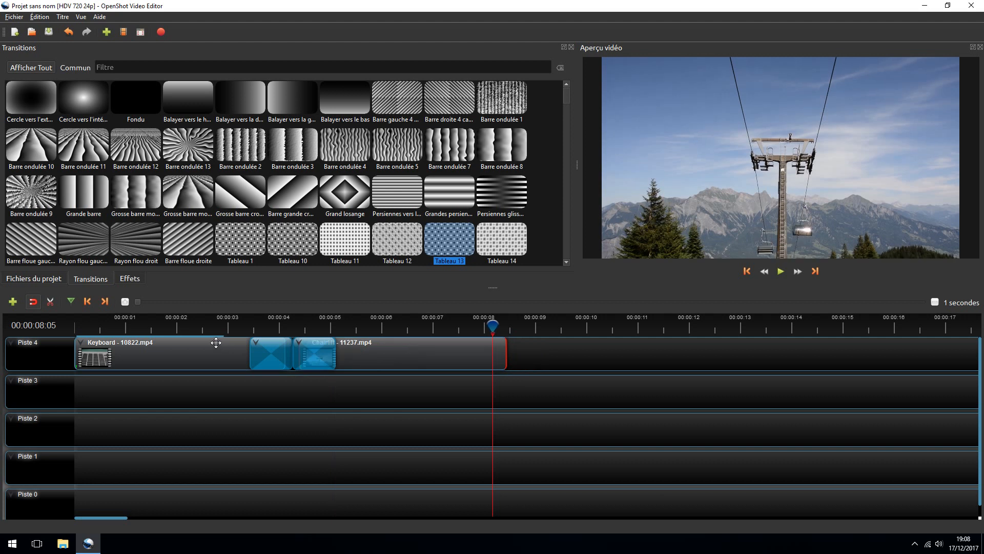
Play the rearranged clips and transitions from about 00:00:02:12 through to the end of the edit
{"action": "left_click", "coordinate": [204, 324]}
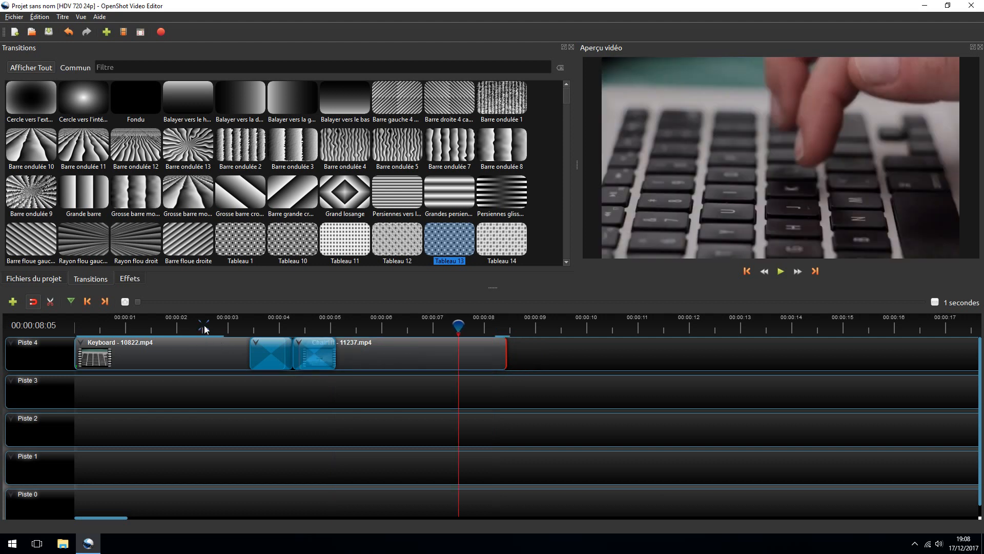
{"action": "left_click", "coordinate": [775, 274]}
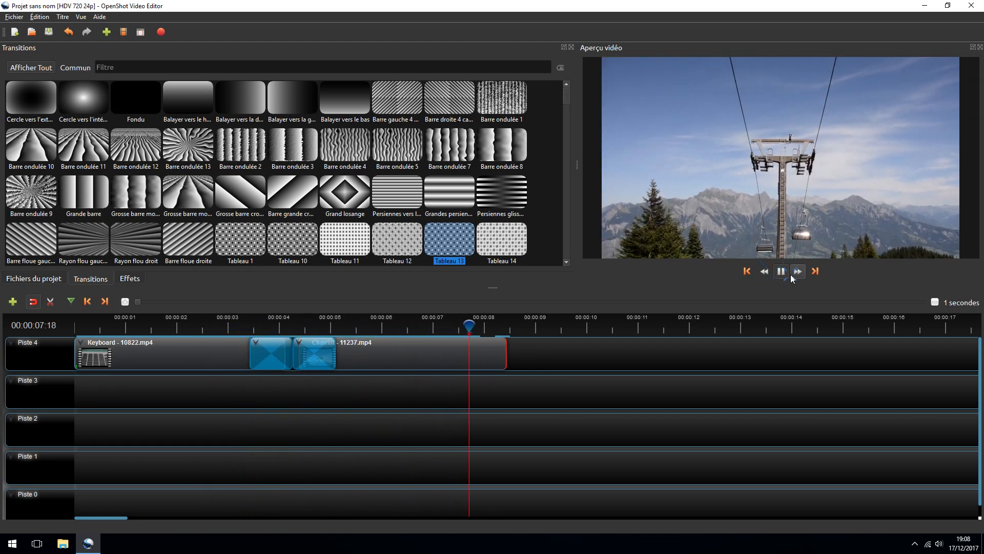
{"action": "left_click", "coordinate": [778, 277]}
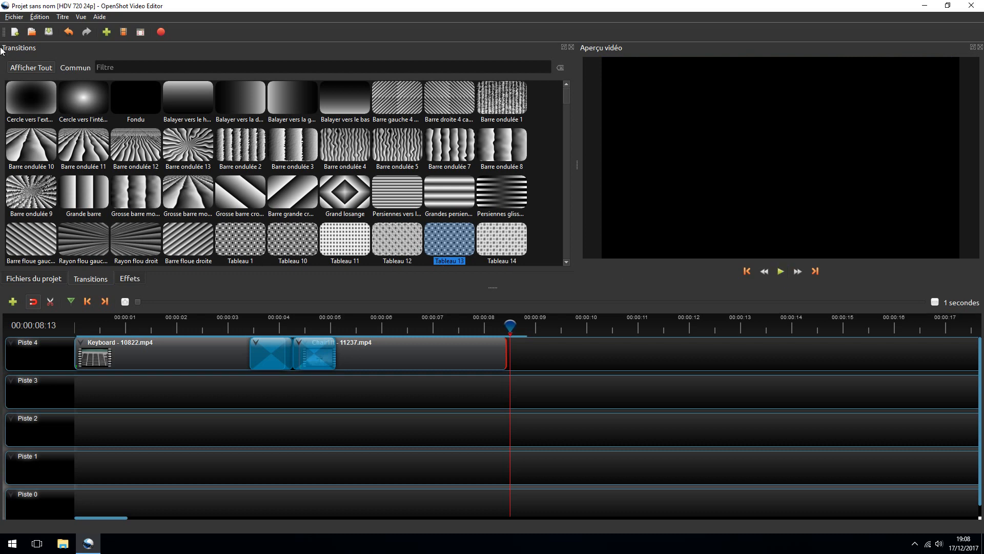
Open the project's file commands and choose an operation for the finished edit
{"action": "left_click", "coordinate": [14, 18]}
{"action": "left_click", "coordinate": [31, 113]}
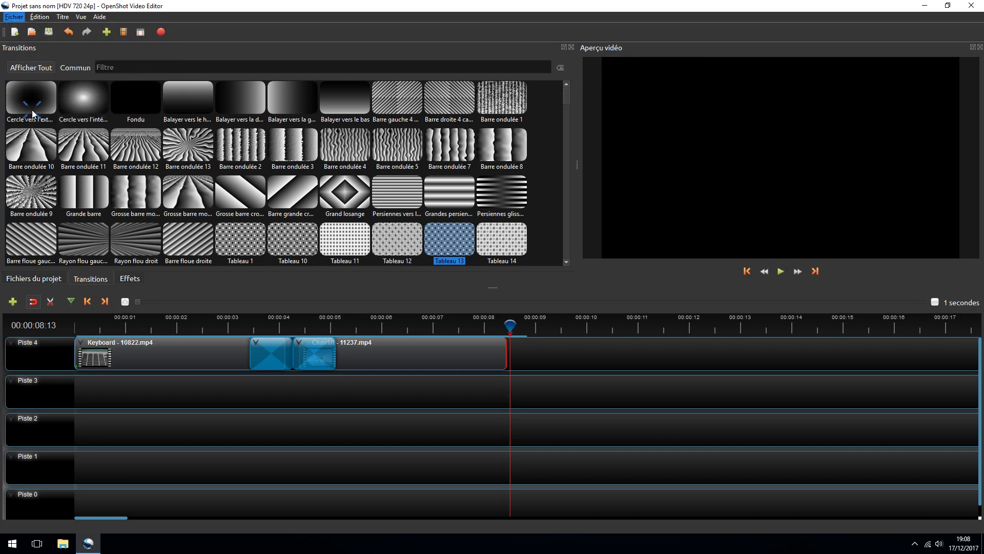